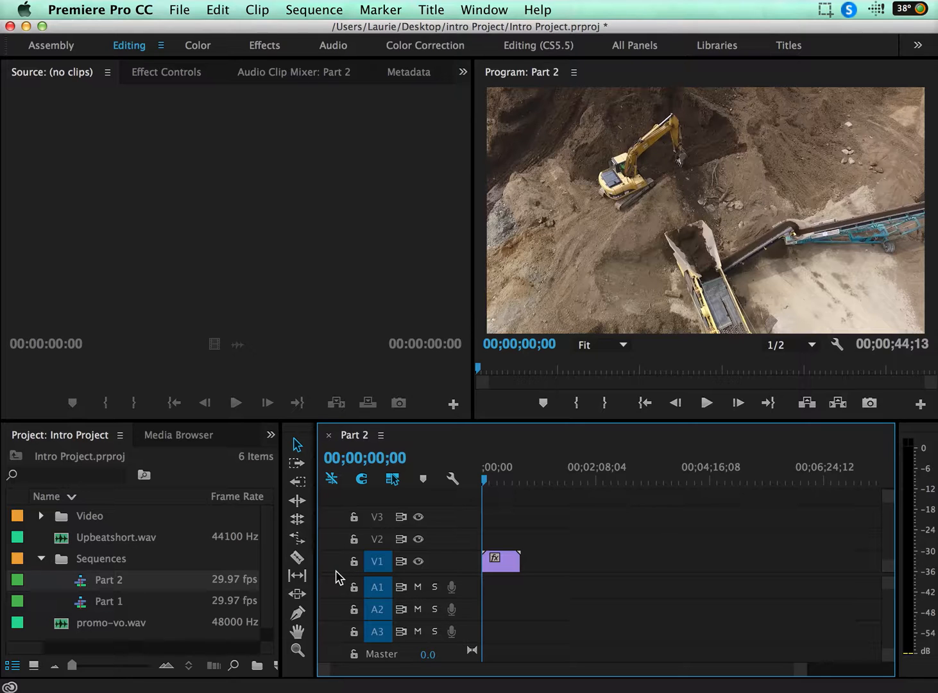
Step: Lower the divider between the video and audio tracks in the timeline and expand the Video bin in the project
left_click_drag(335, 574, 337, 547)
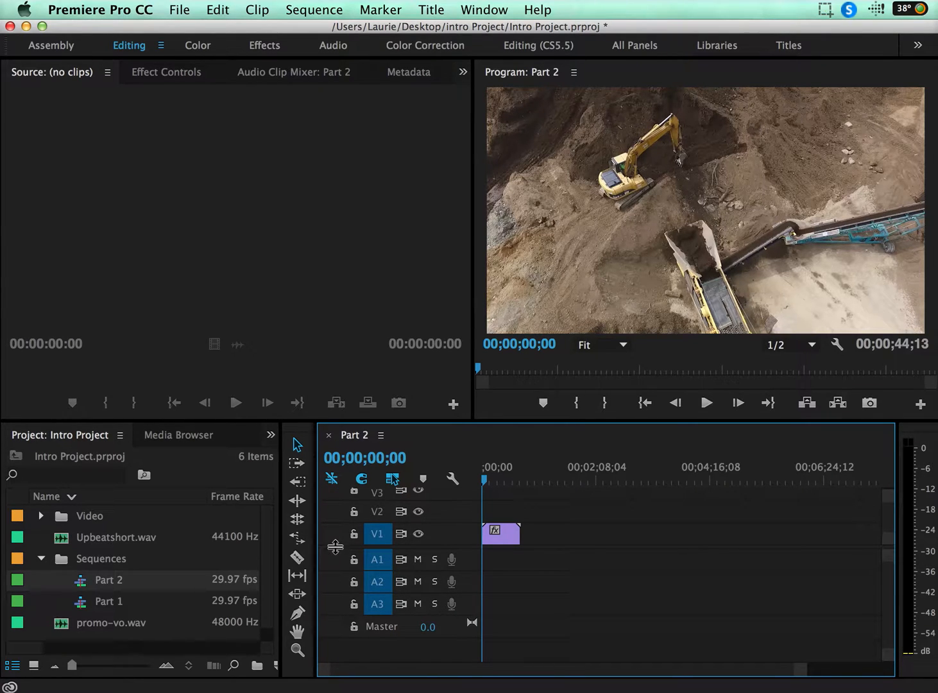
left_click_drag(335, 547, 339, 592)
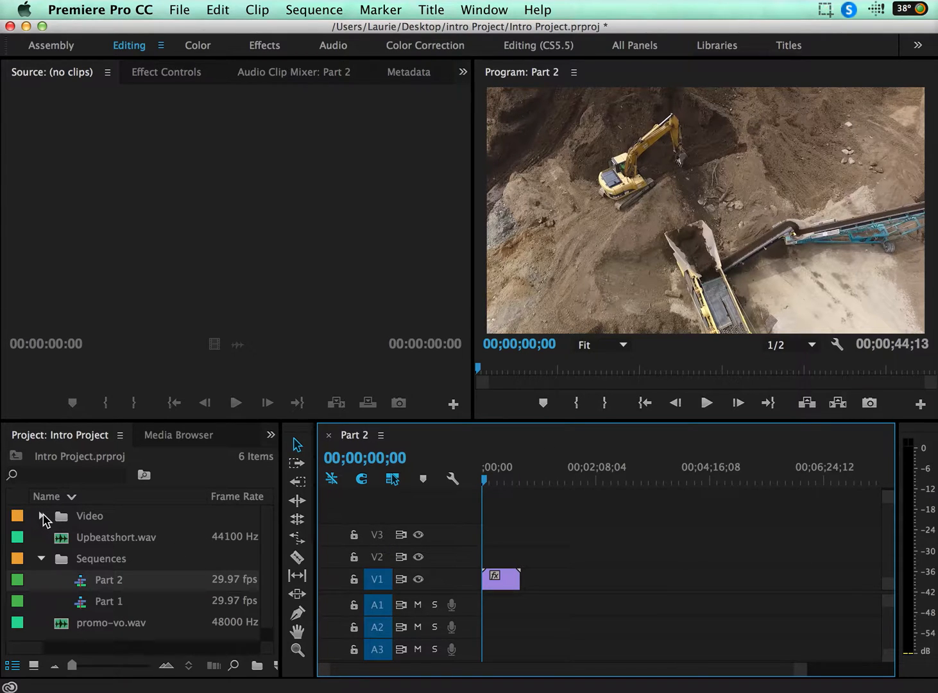
left_click(43, 516)
Step: Try placing spinUp.mp4 on track V2 and tiltUp.mp4 on V1 after the existing clip, and delete both added clips
left_click_drag(122, 559, 520, 558)
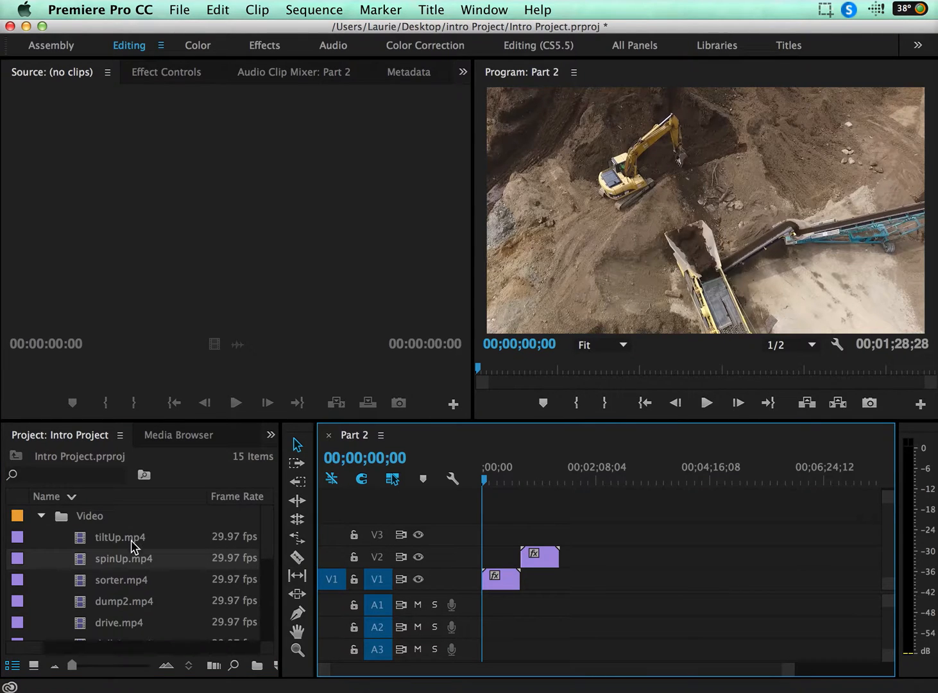
left_click_drag(131, 540, 576, 580)
key("Delete")
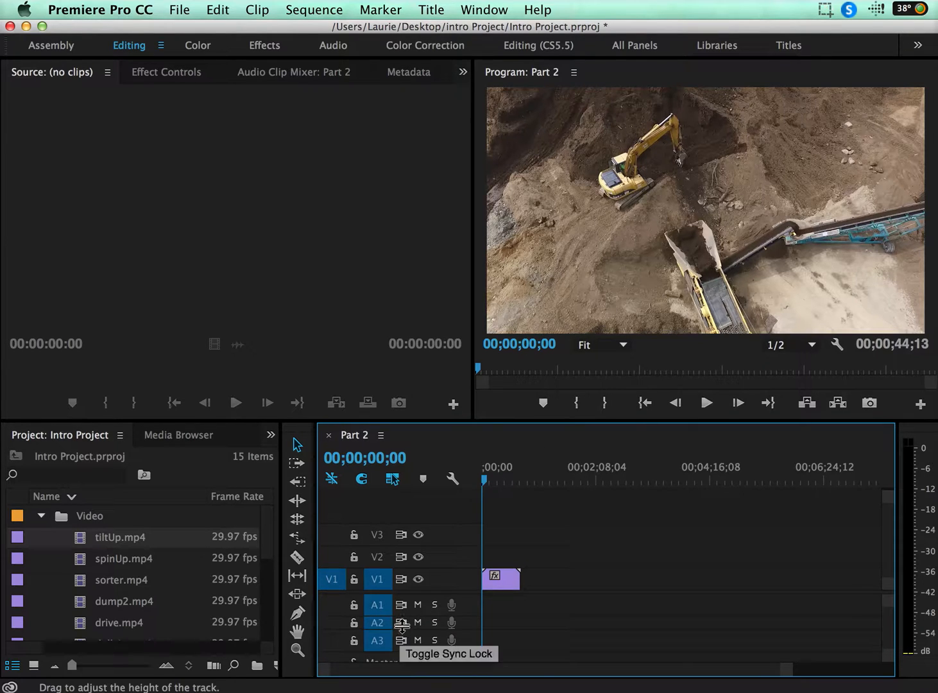
Step: Make audio track A2 taller and shift the existing V1 clip to start at about 33 seconds
left_click_drag(402, 625, 401, 644)
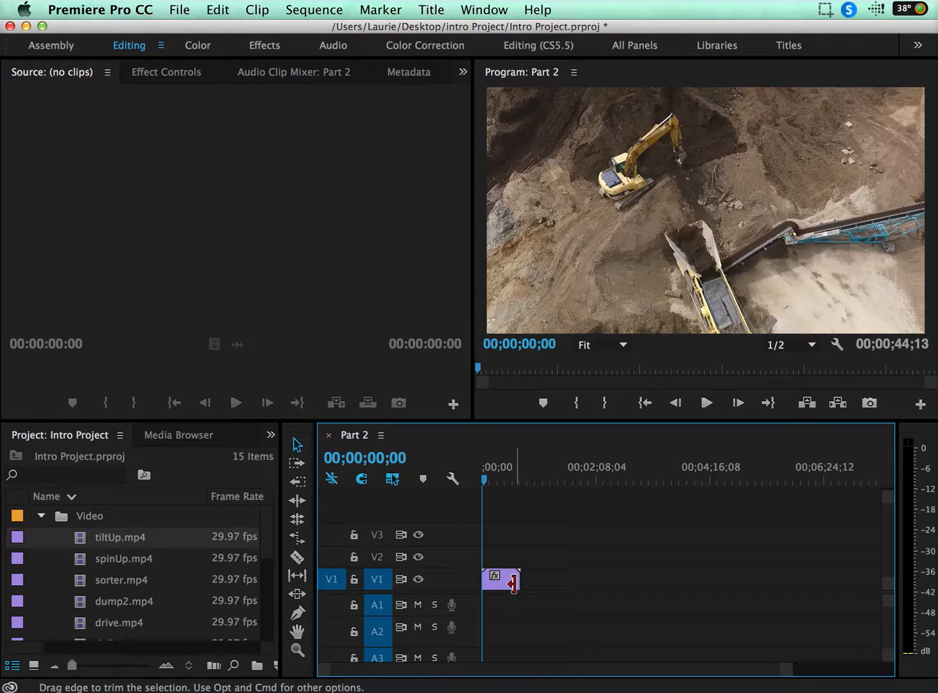
left_click_drag(501, 577, 528, 577)
Step: Try placing dump2.mp4 on track V2 beyond the V1 clip, and delete it from the timeline
left_click_drag(136, 601, 587, 553)
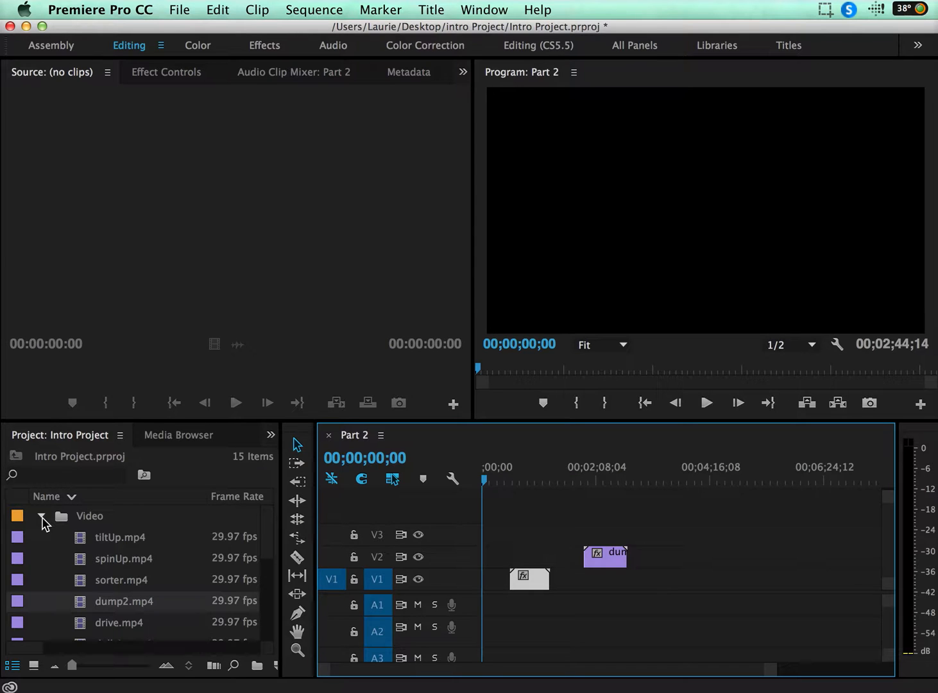
scroll(61, 569, "down", 5)
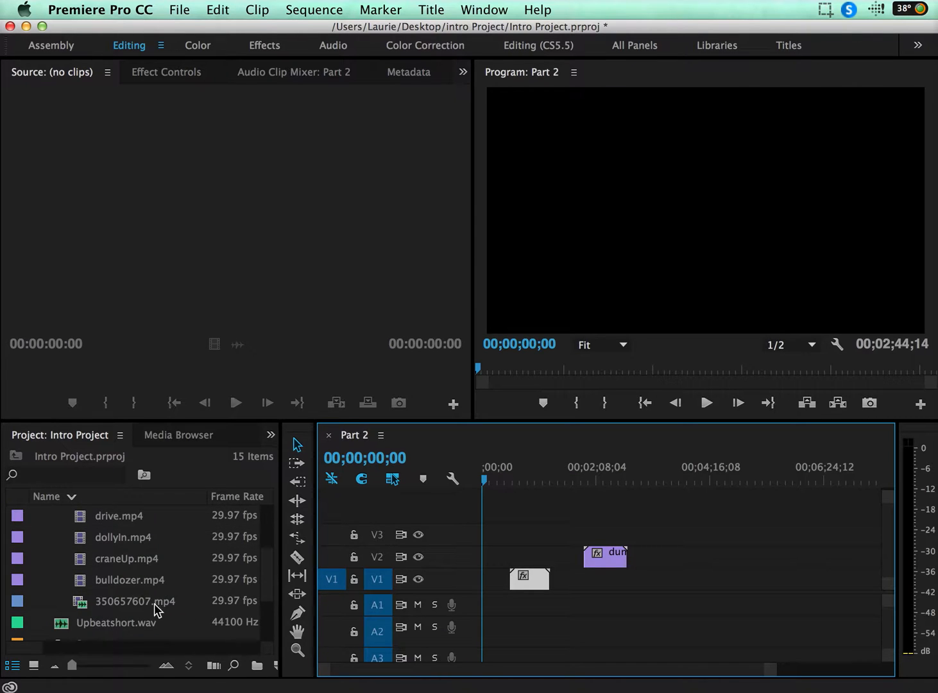
left_click_drag(569, 523, 634, 580)
key("Delete")
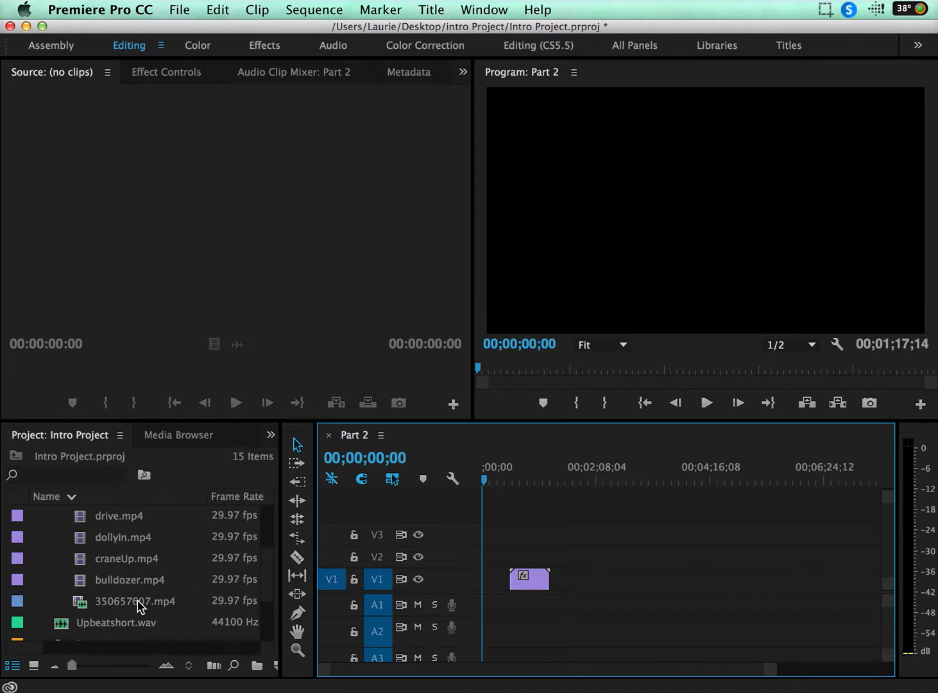
Step: Place 350657607.mp4 in the sequence after the spinUp clip, with its video on V1 and its audio on A1
left_click_drag(139, 606, 566, 589)
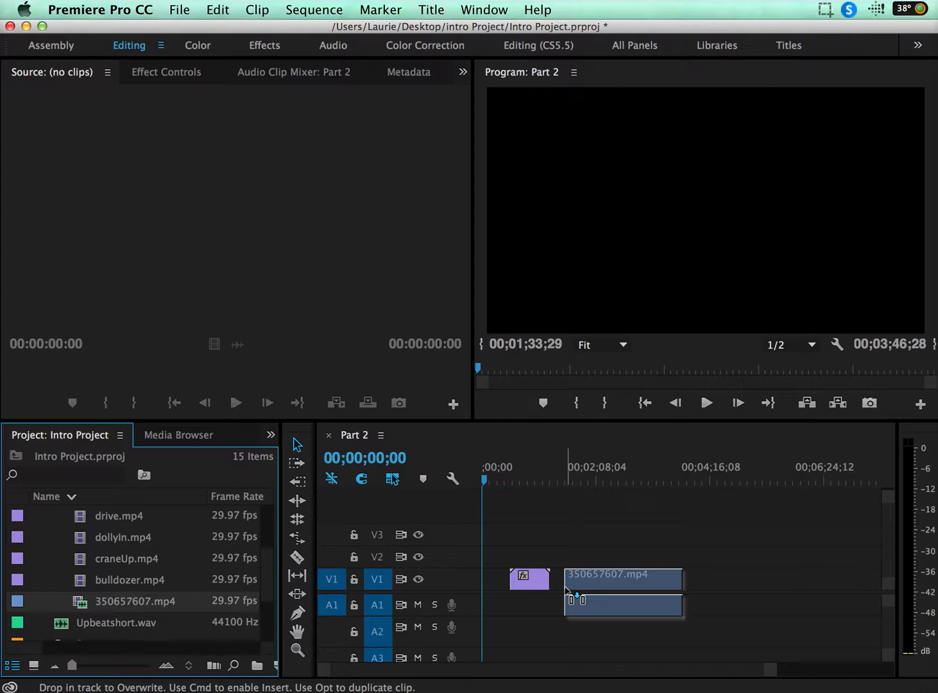
left_click_drag(565, 587, 586, 558)
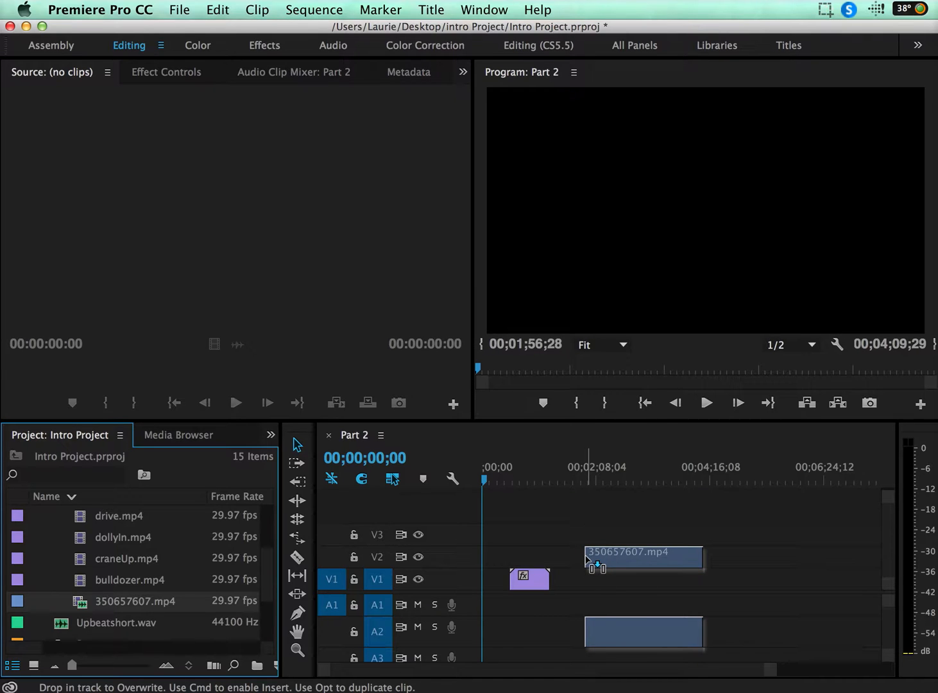
left_click_drag(585, 560, 581, 541)
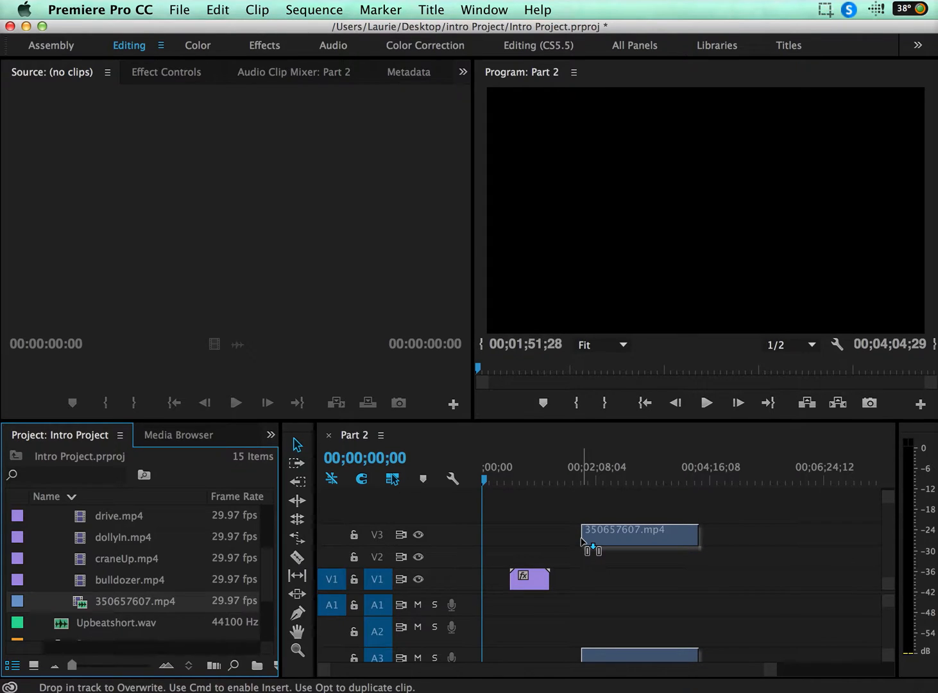
left_click_drag(581, 540, 565, 591)
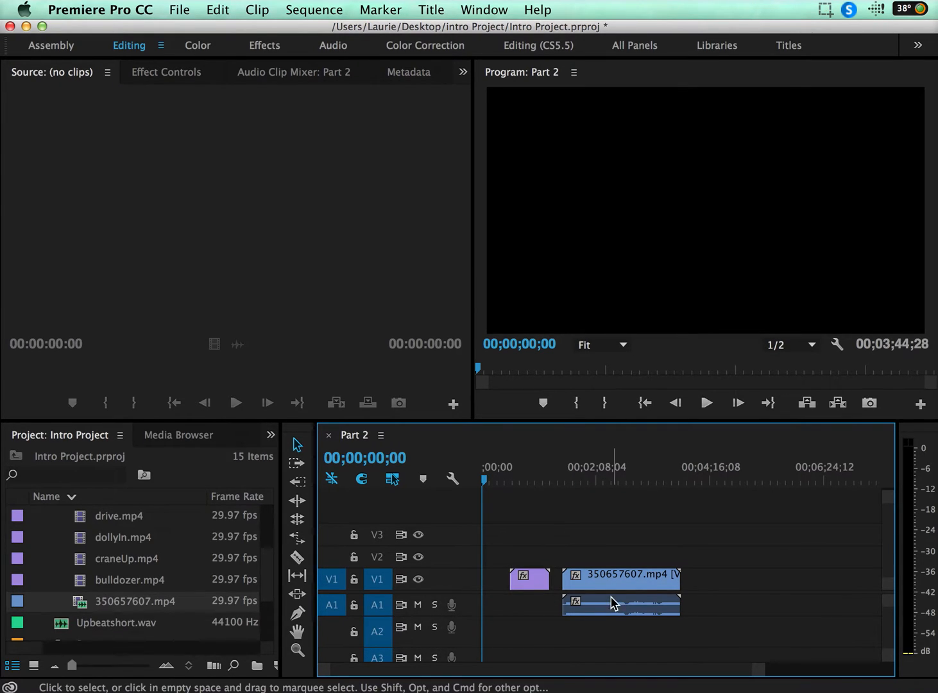
Step: Expand audio track A1 and adjust its height so both channels of the clip's waveform can be seen
double_click(468, 610)
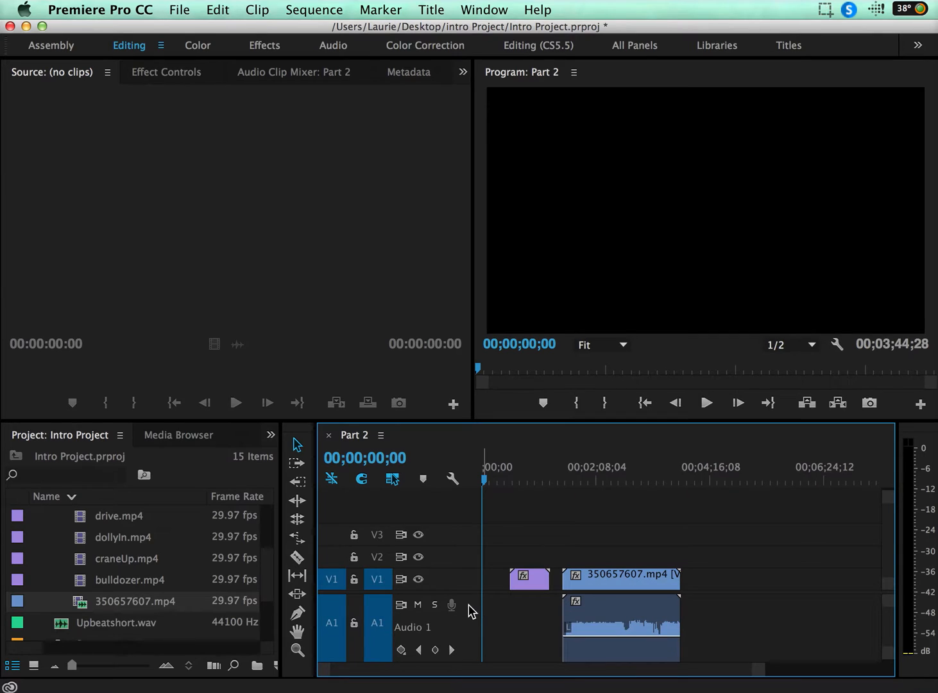
scroll(472, 611, "down", 4)
scroll(472, 611, "up", 1)
scroll(472, 611, "down", 1)
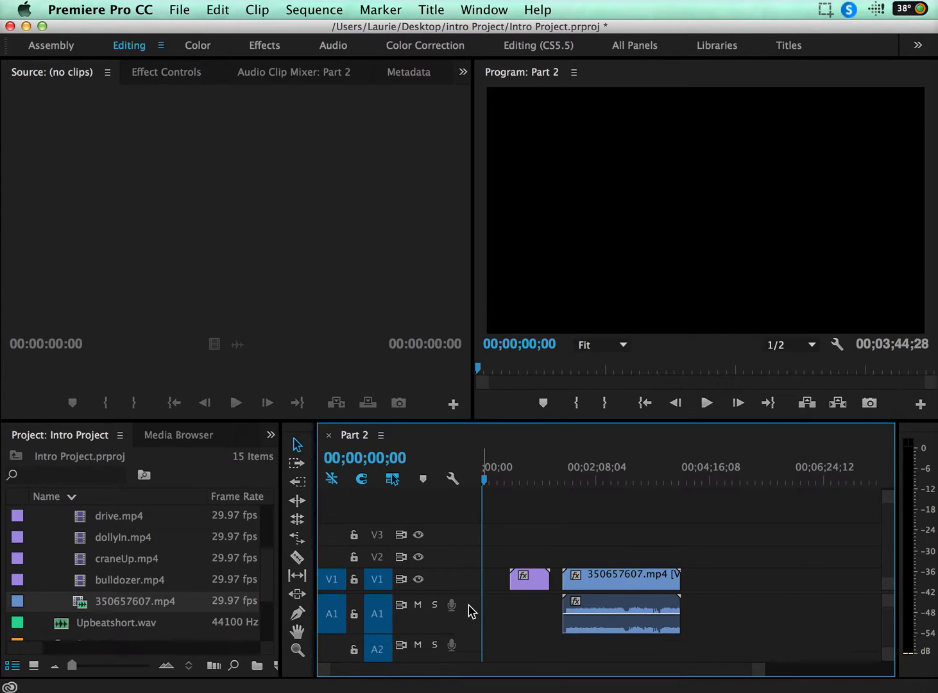
scroll(468, 611, "up", 1)
scroll(469, 610, "down", 2)
scroll(468, 610, "up", 2)
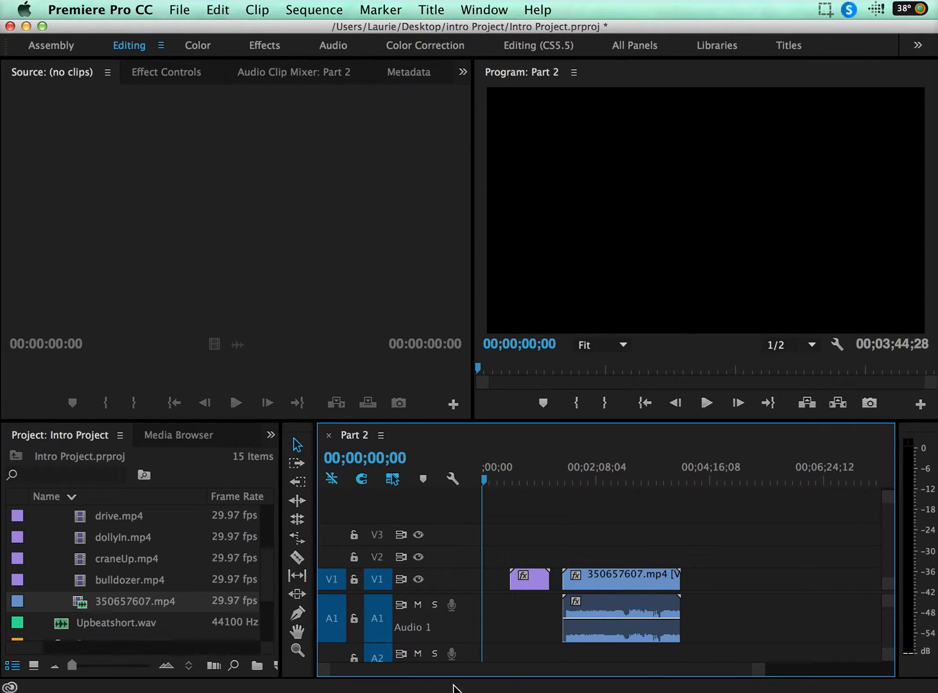
Step: Zoom the timeline in on the end of 350657607.mp4, back out and in again, and move the playhead to 00;00;23;29
left_click(296, 650)
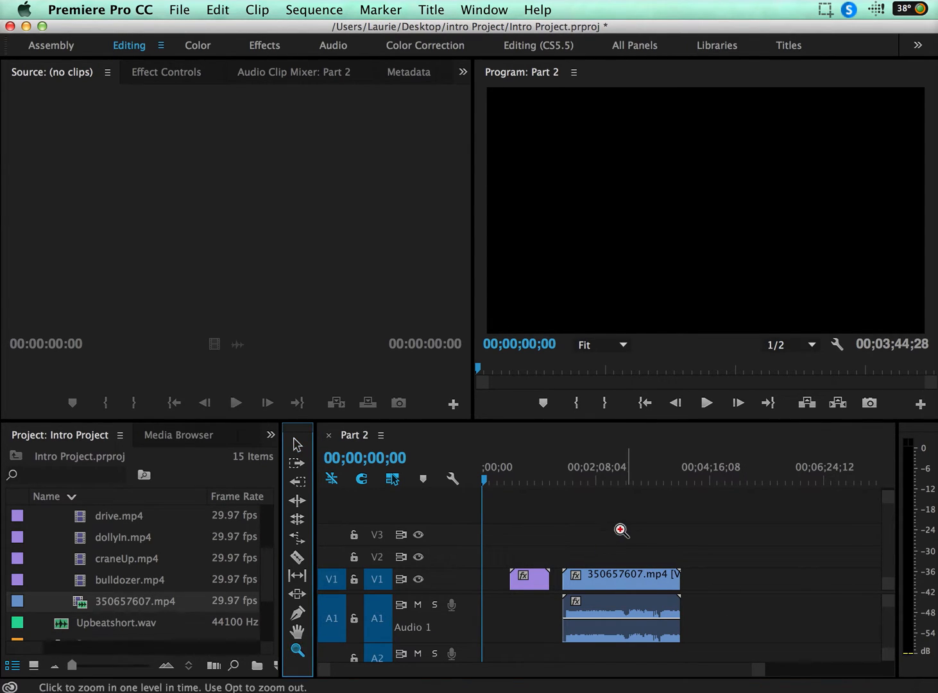
left_click_drag(645, 554, 684, 590)
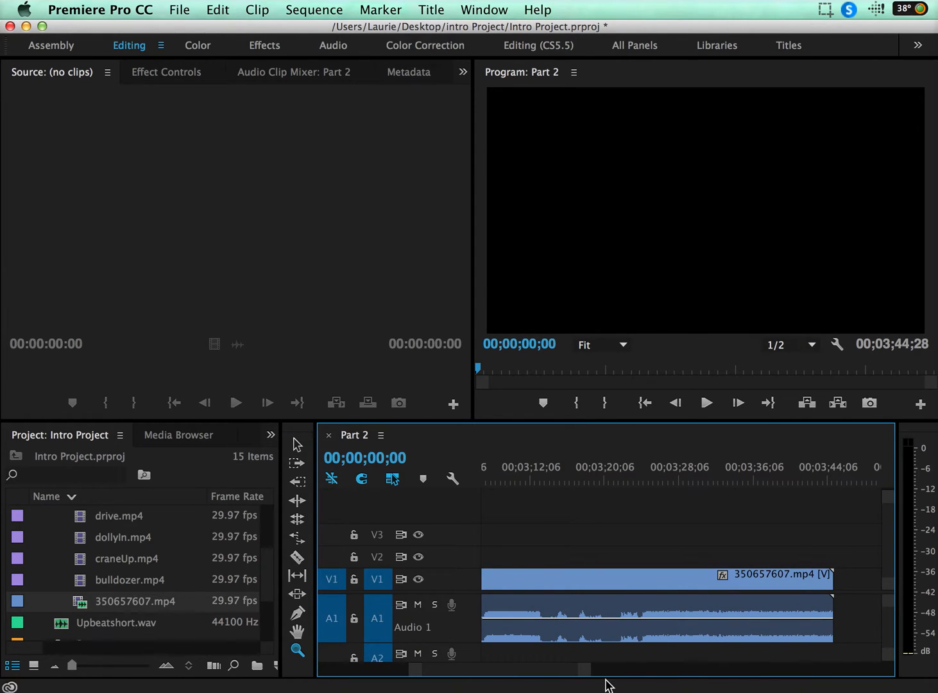
left_click_drag(584, 673, 933, 673)
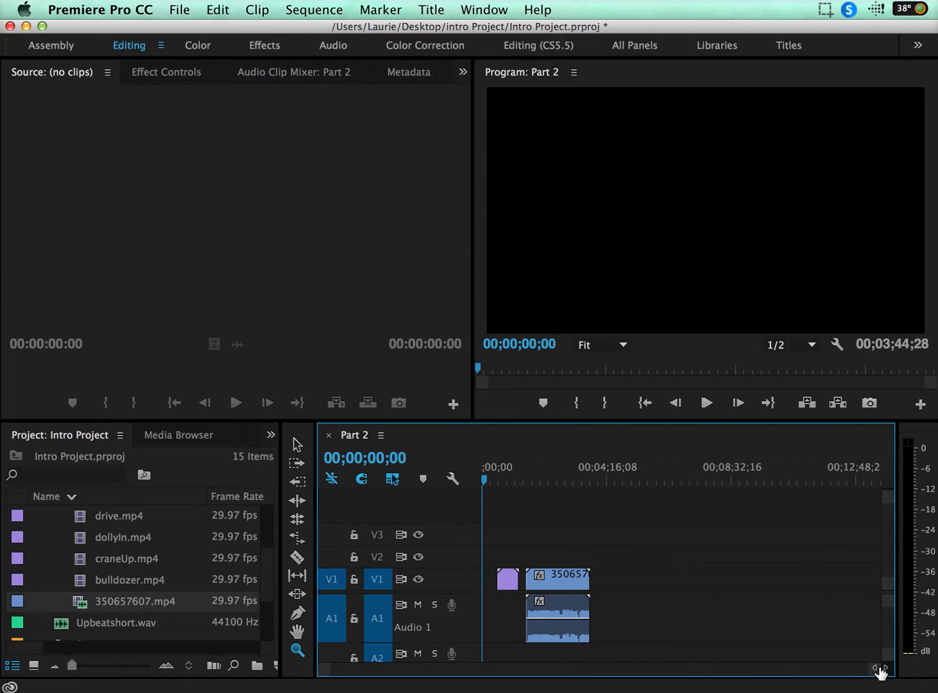
left_click_drag(880, 669, 674, 674)
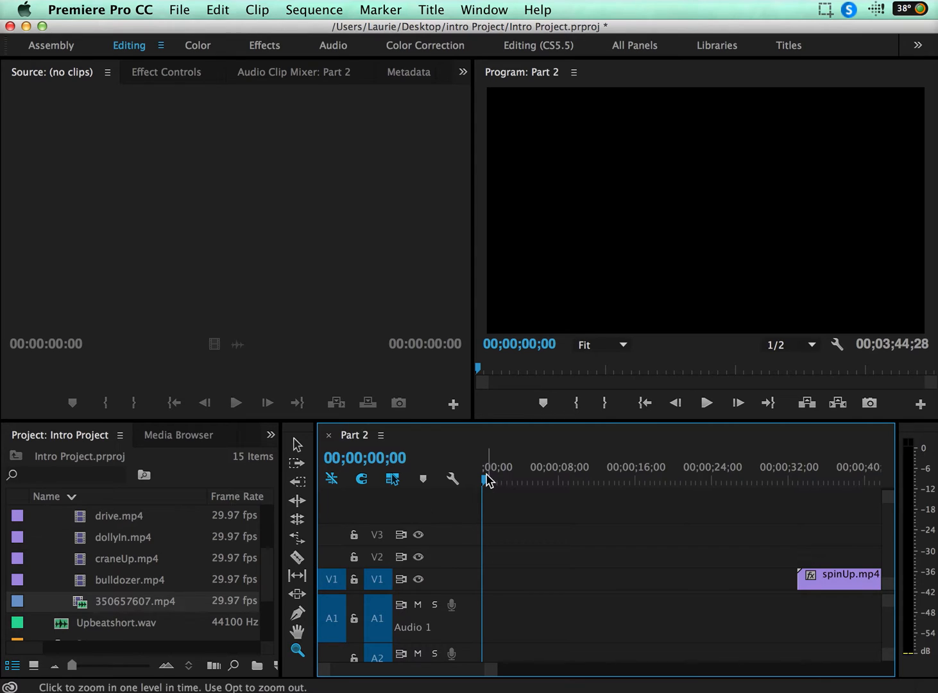
left_click_drag(521, 477, 712, 482)
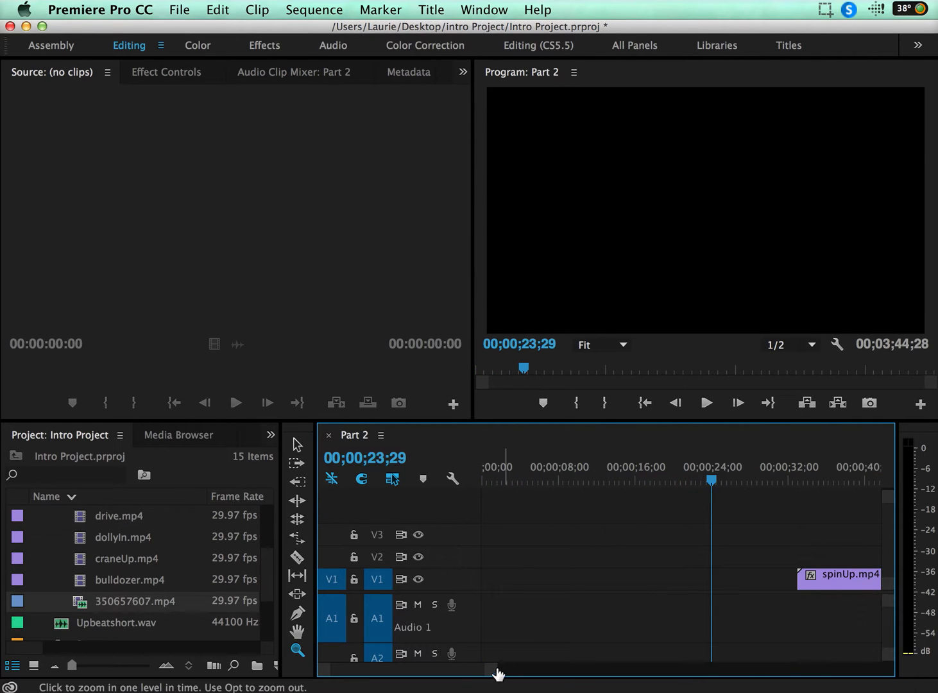
left_click_drag(490, 673, 619, 670)
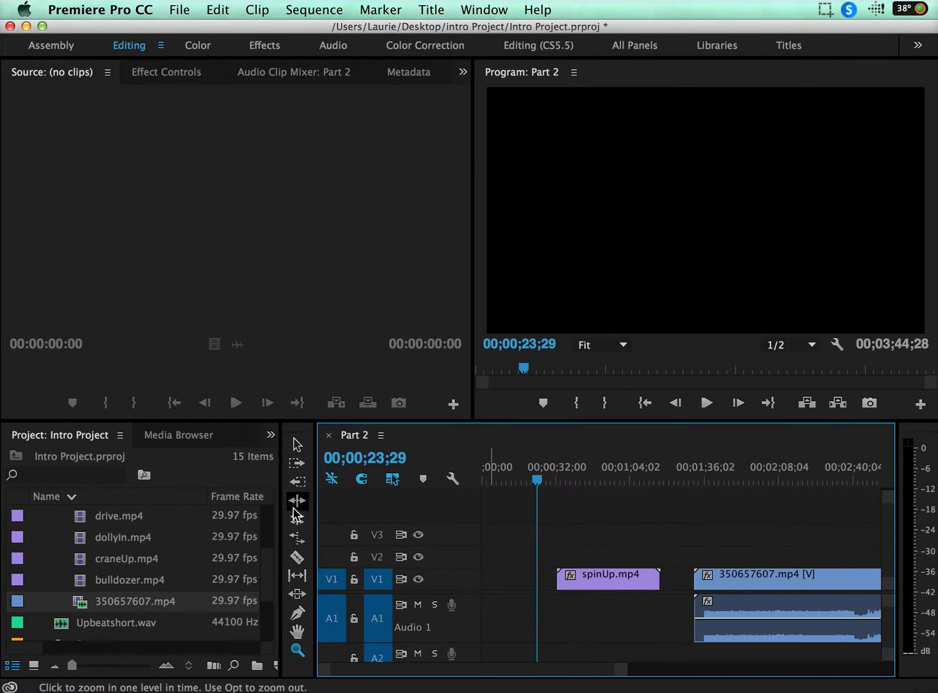
Step: Delete spinUp.mp4 from V1 and move 350657607.mp4 with its audio to the start of the sequence
left_click(297, 444)
left_click(626, 577)
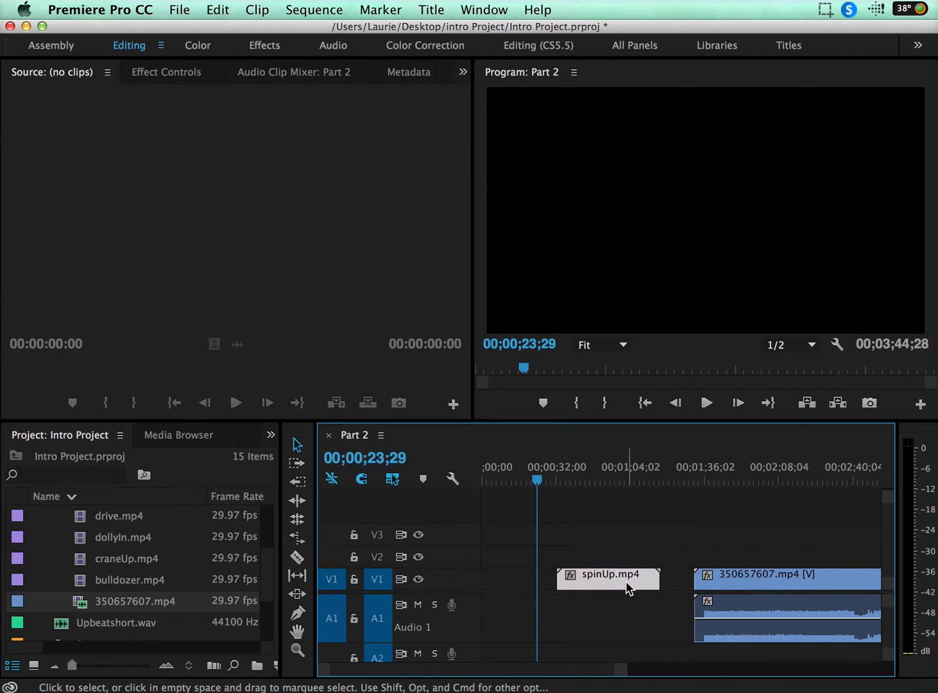
key("Delete")
left_click_drag(711, 547, 744, 621)
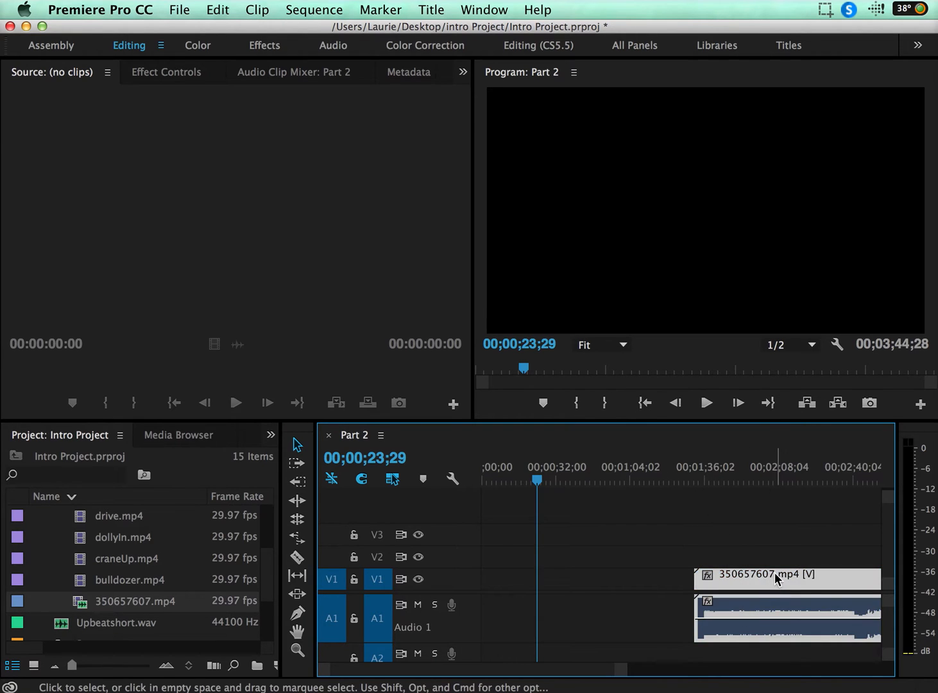
left_click_drag(774, 578, 555, 612)
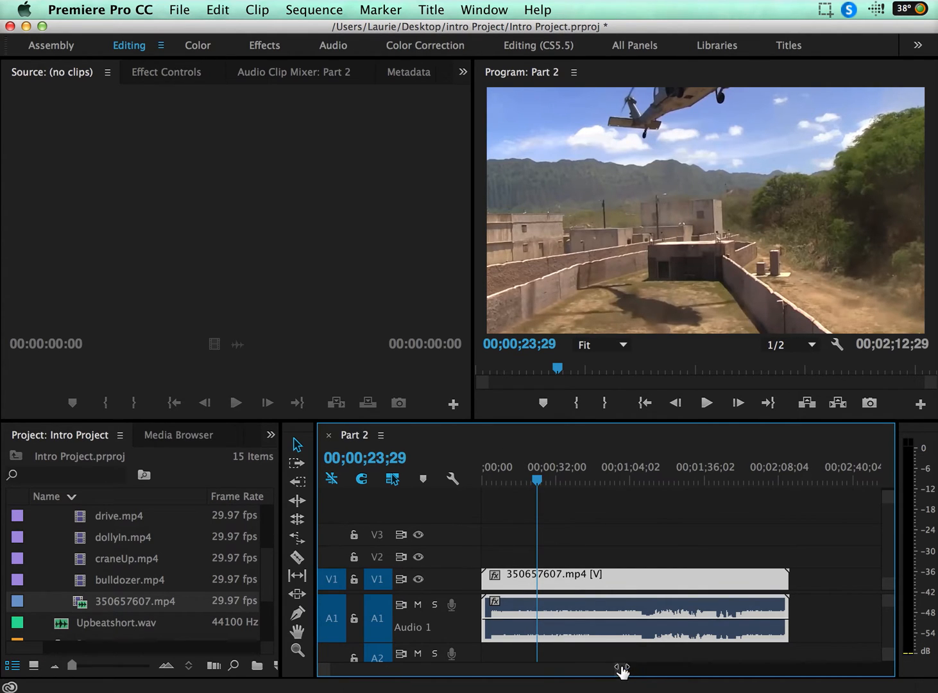
Step: Zoom in on the 350657607.mp4 waveform around 00;01;18 and save the project
left_click_drag(621, 669, 476, 688)
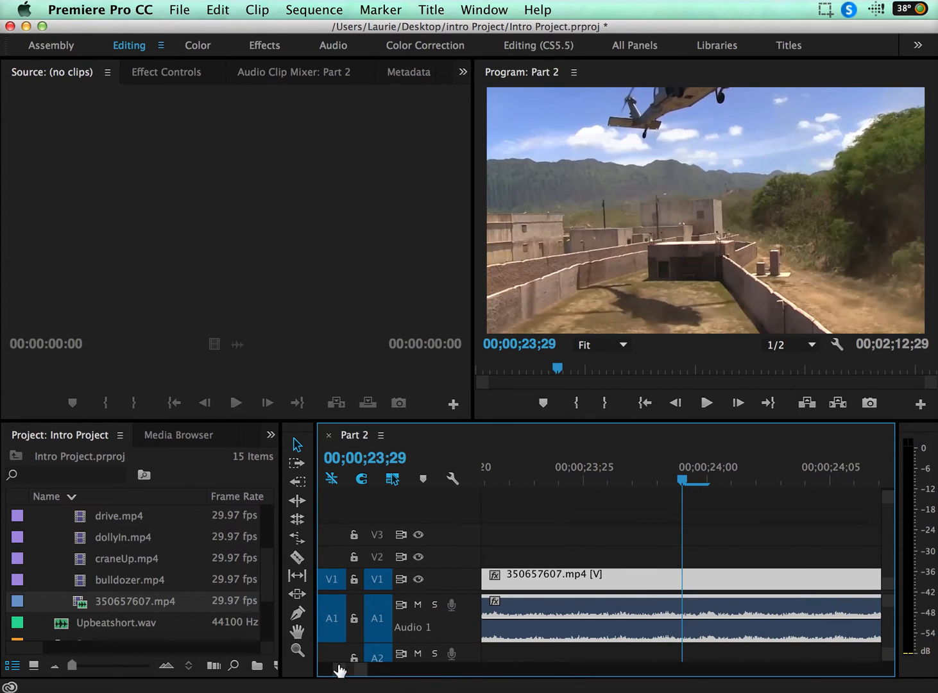
left_click_drag(362, 673, 584, 670)
left_click(297, 649)
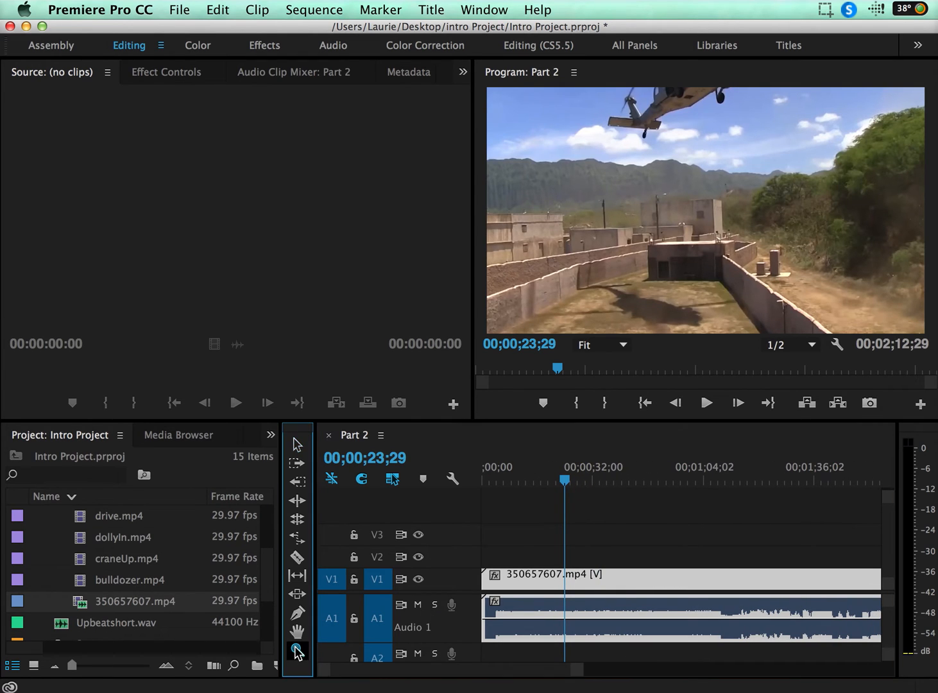
left_click_drag(741, 582, 762, 638)
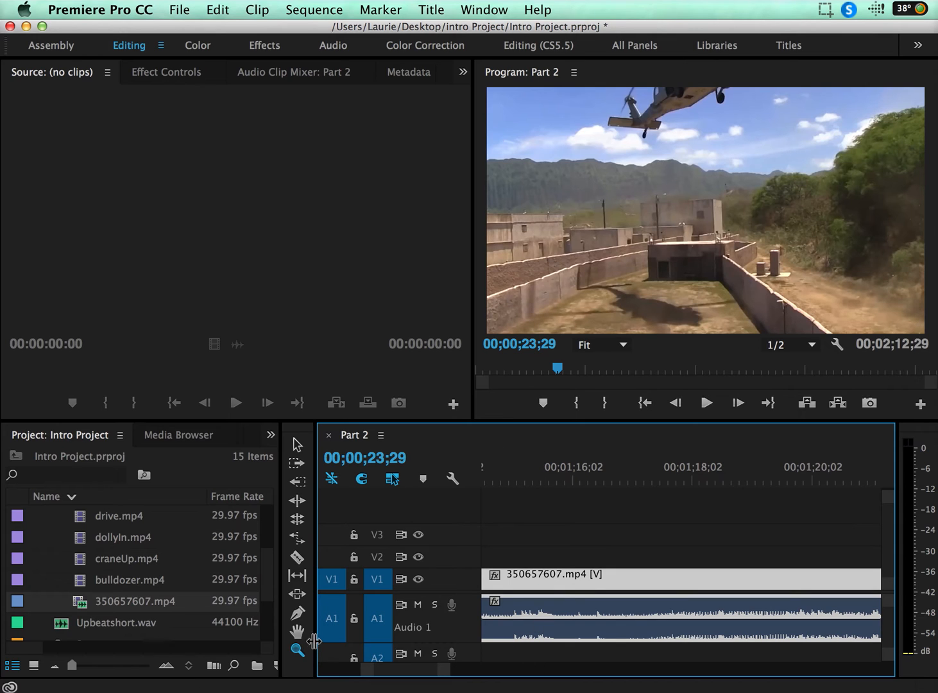
key("super+s")
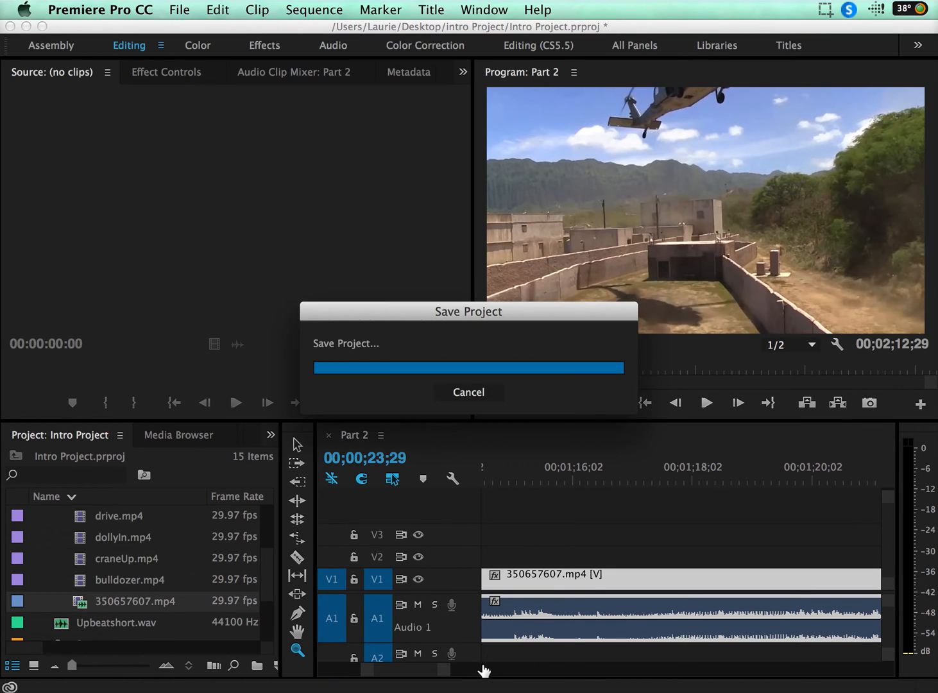
Step: Zoom the timeline back out to its beginning and move the playhead to 00;00;13;02
mouse_move(443, 669)
left_mouse_down()
mouse_move(523, 669)
mouse_move(571, 682)
mouse_move(538, 675)
mouse_move(661, 659)
mouse_move(652, 665)
left_mouse_up()
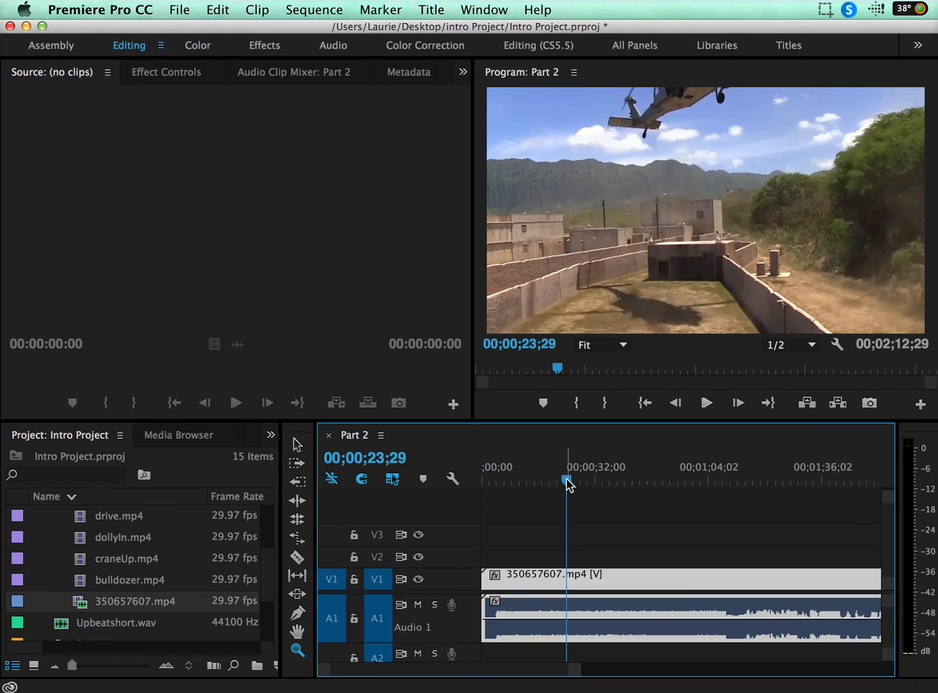
left_click_drag(567, 485, 527, 486)
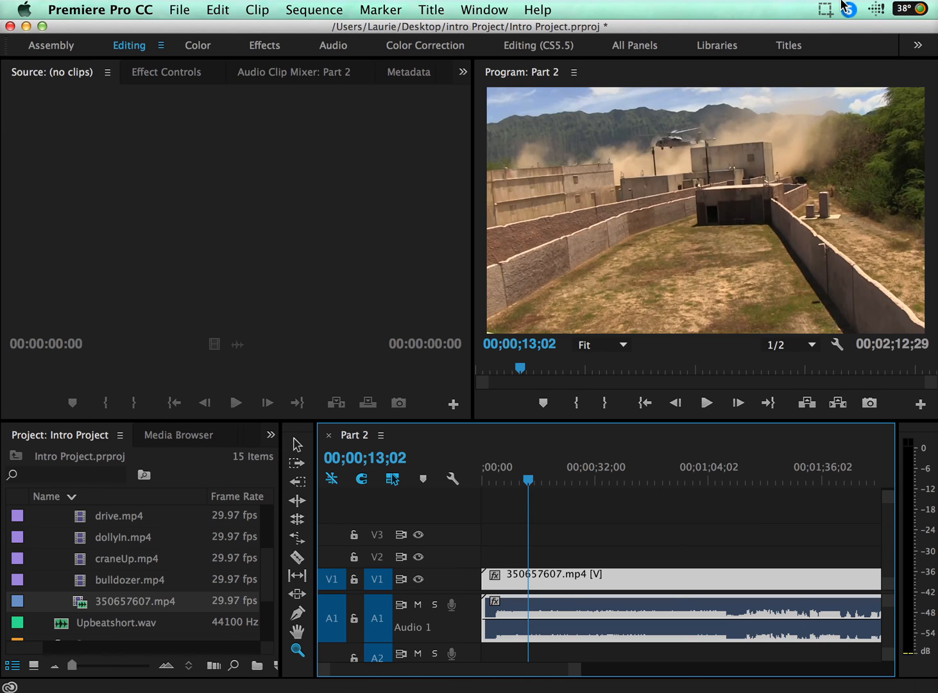
left_click(820, 9)
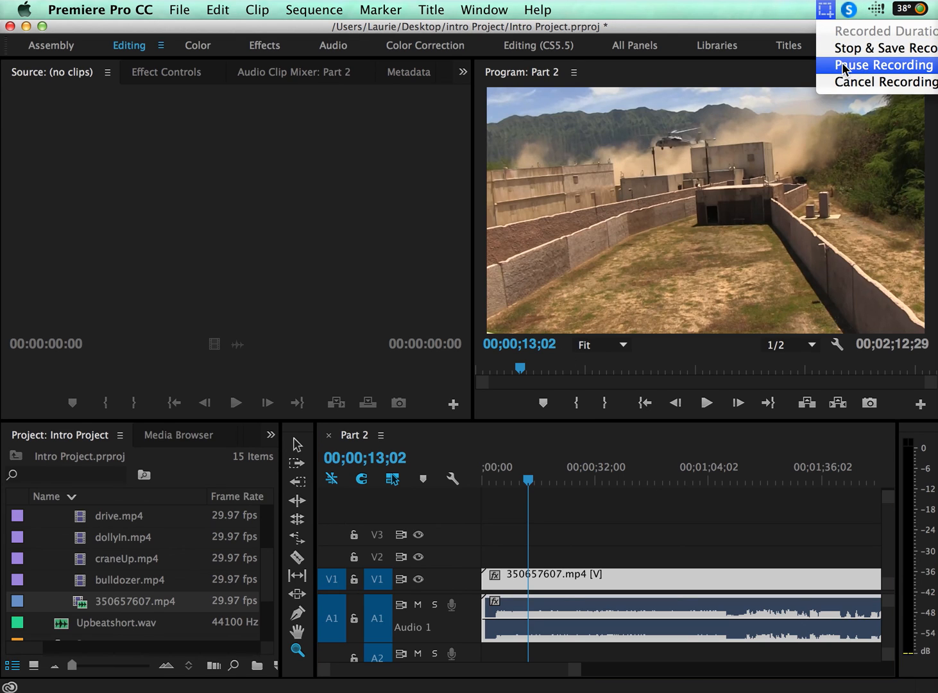